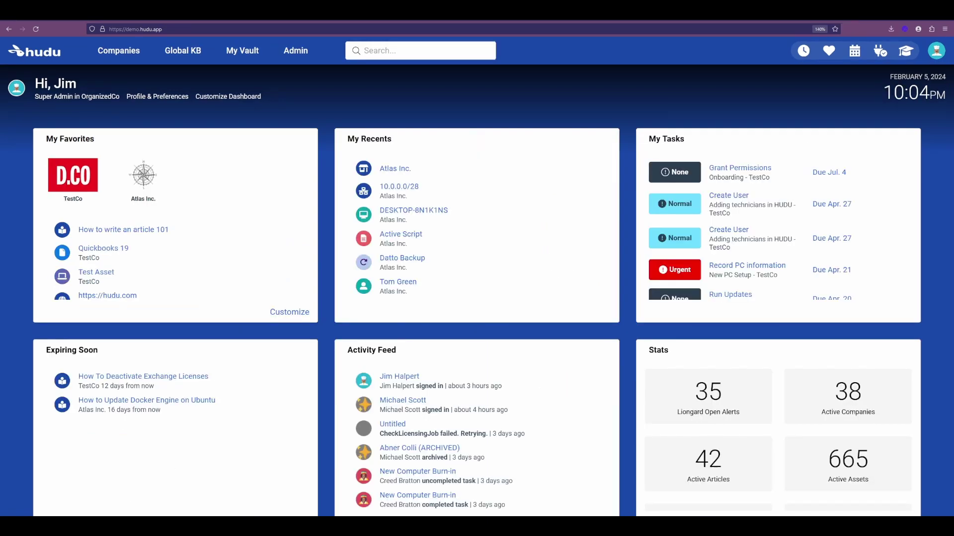
Open Atlas Inc. from the dashboard and view its Networks list showing 10.0.0.0/28
{"action": "left_click", "coordinate": [155, 182]}
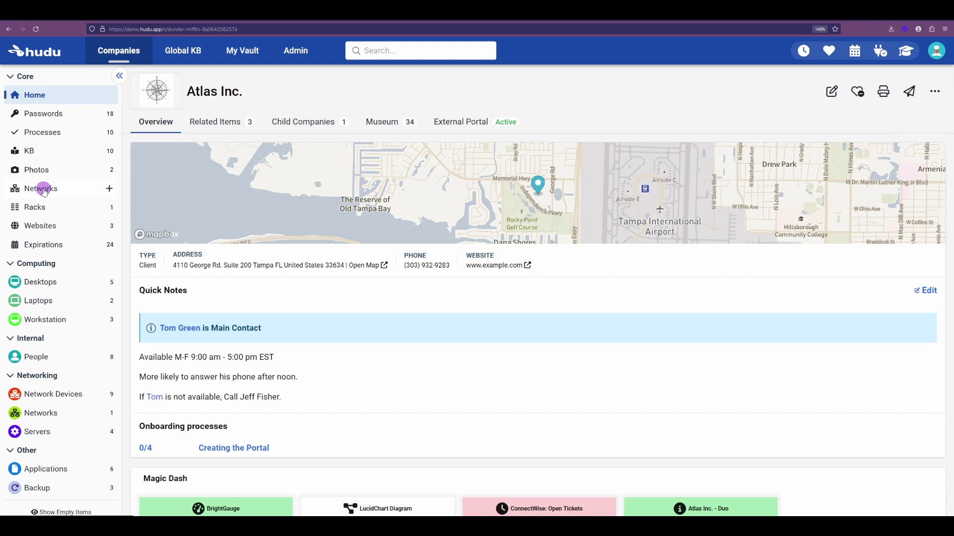
{"action": "left_click", "coordinate": [43, 189]}
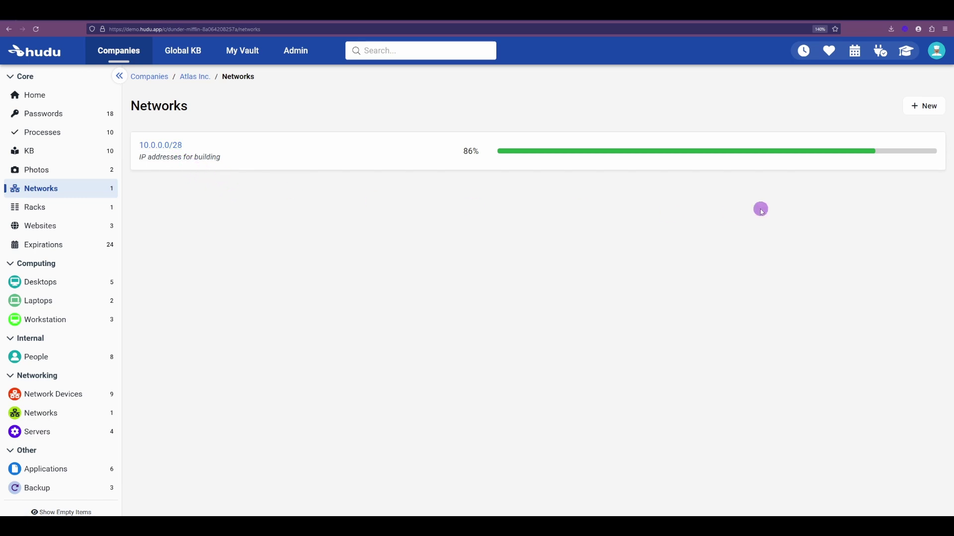
Start a new Atlas Inc. network and browse the CIDR prefix lengths, keeping /32
{"action": "left_click", "coordinate": [927, 110]}
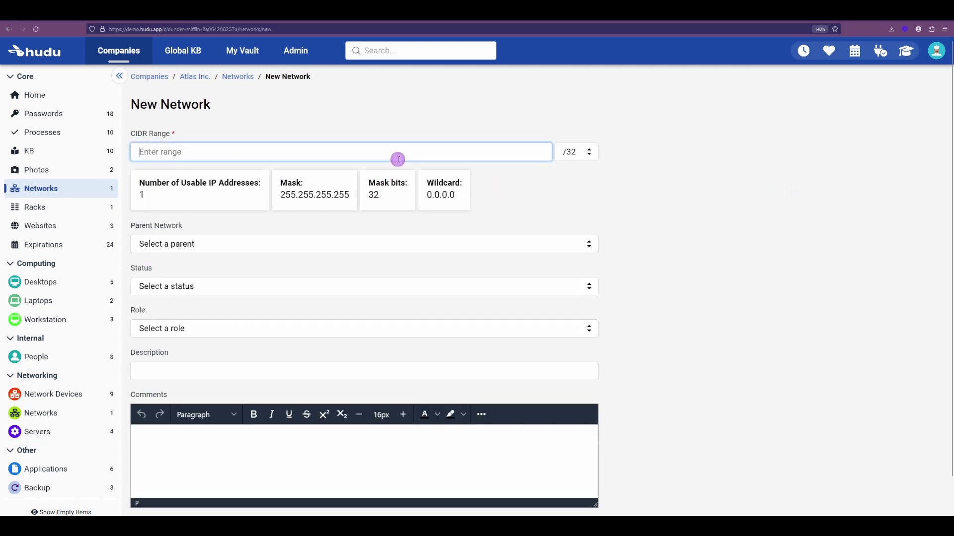
{"action": "left_click", "coordinate": [576, 152]}
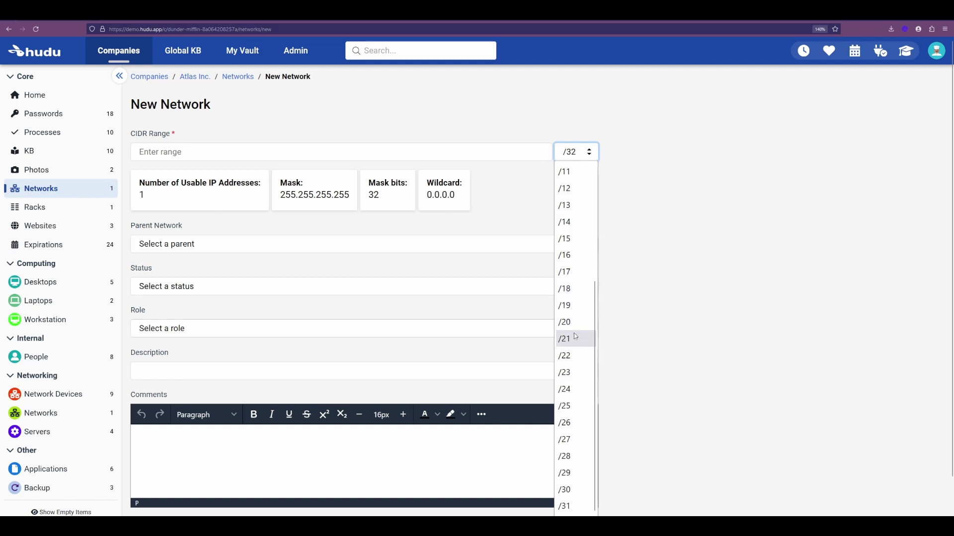
{"action": "scroll", "coordinate": [575, 336], "scroll_direction": "down", "scroll_amount": 1}
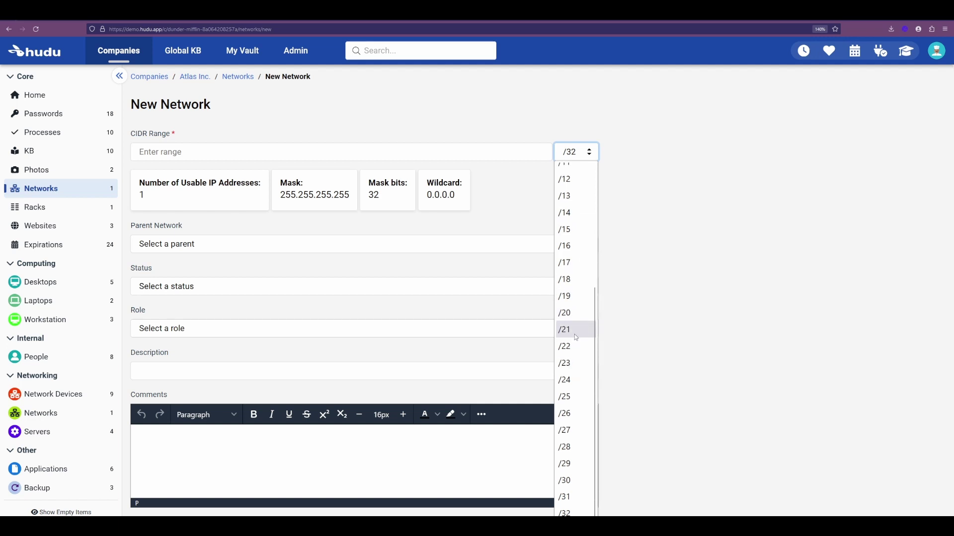
{"action": "left_click", "coordinate": [690, 311]}
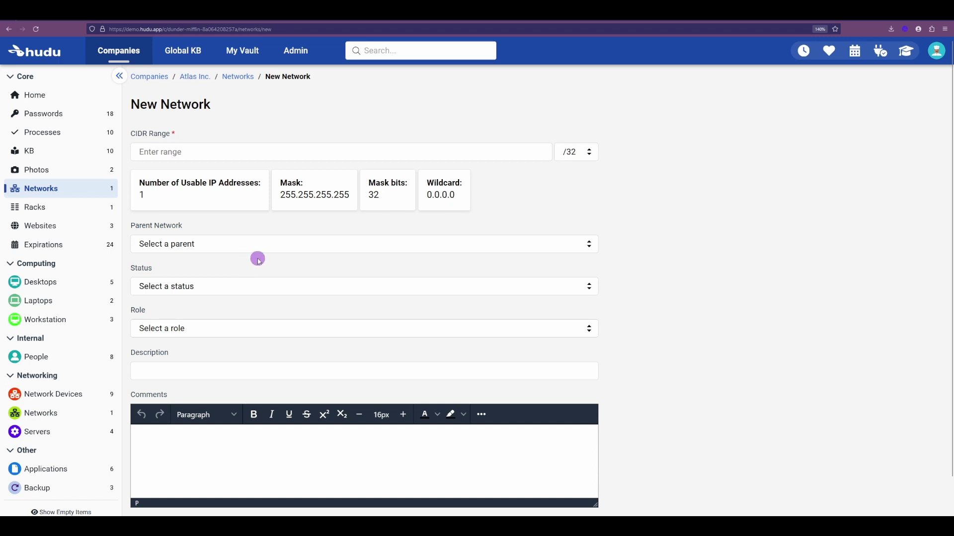
Review the available network Status and Role options without choosing any
{"action": "scroll", "coordinate": [251, 245], "scroll_direction": "down", "scroll_amount": 1}
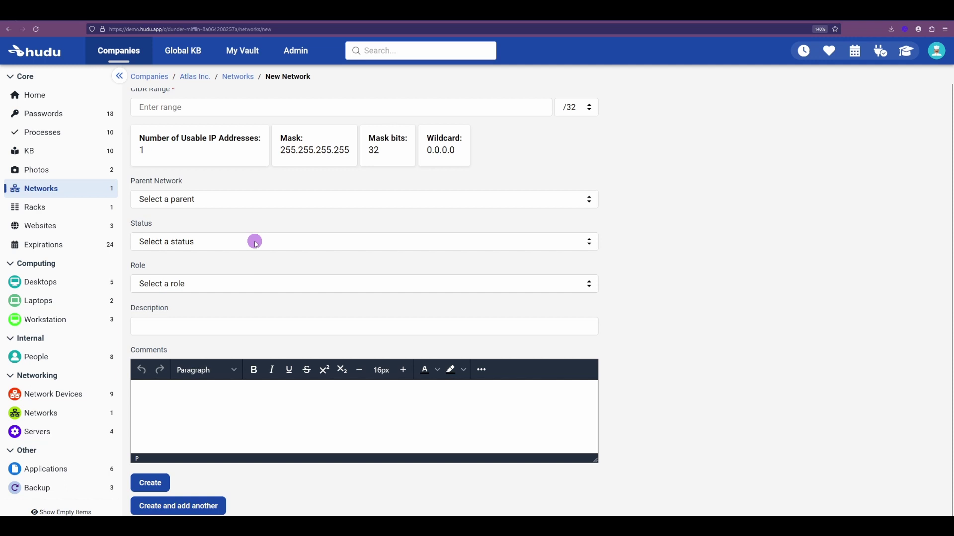
{"action": "left_click", "coordinate": [255, 242]}
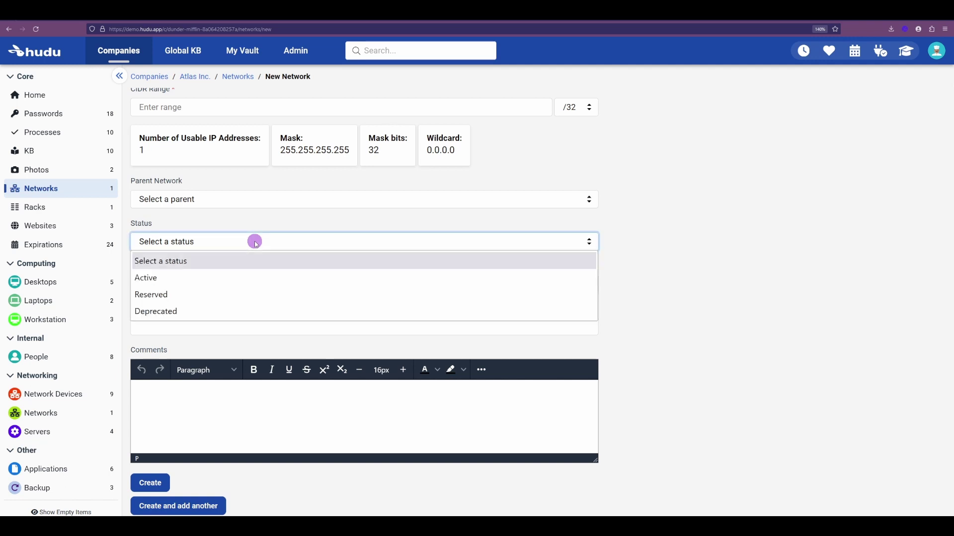
{"action": "left_click", "coordinate": [254, 242]}
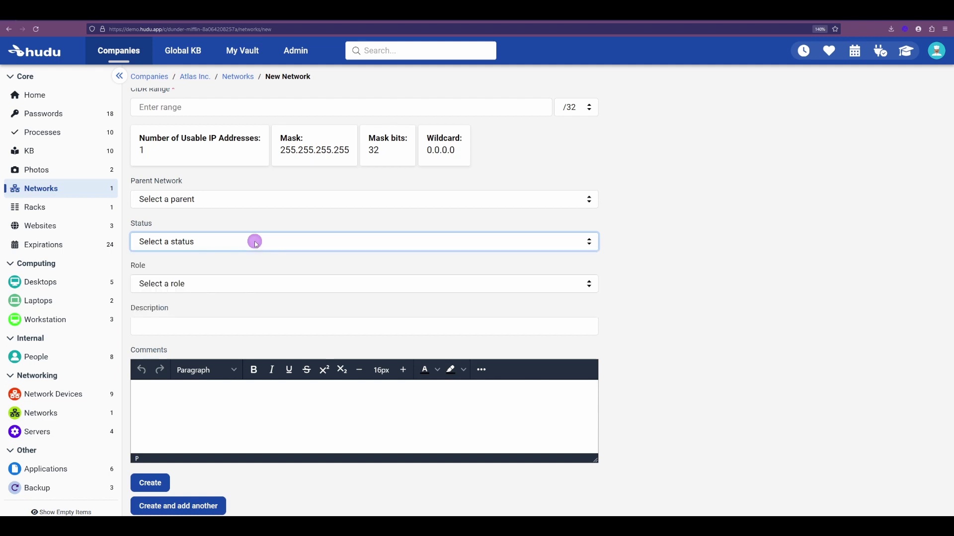
{"action": "left_click", "coordinate": [262, 289]}
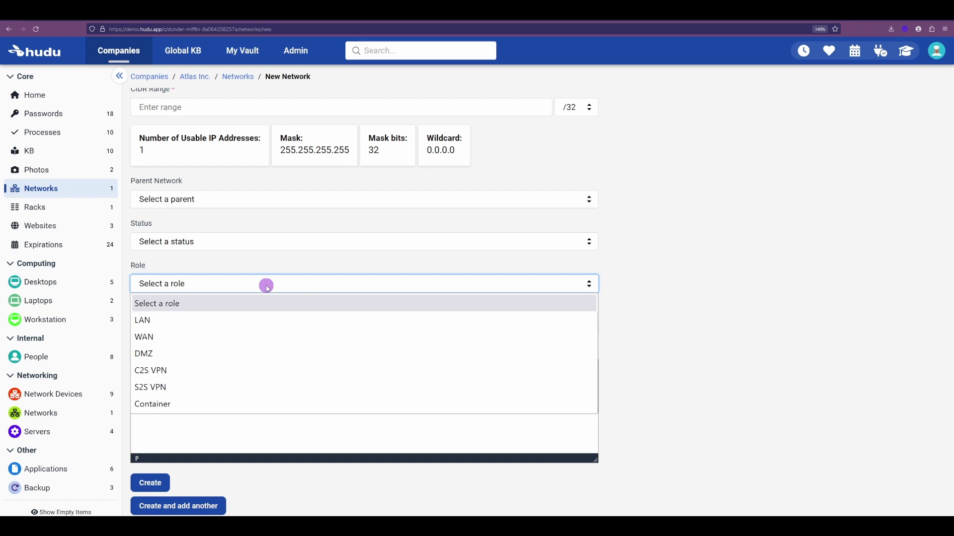
{"action": "left_click", "coordinate": [265, 278]}
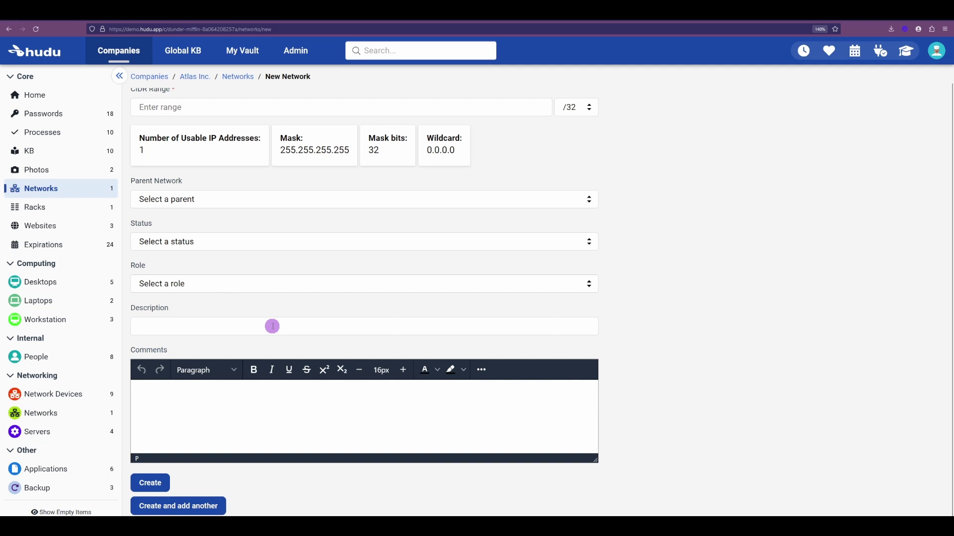
{"action": "scroll", "coordinate": [313, 308], "scroll_direction": "up", "scroll_amount": 2}
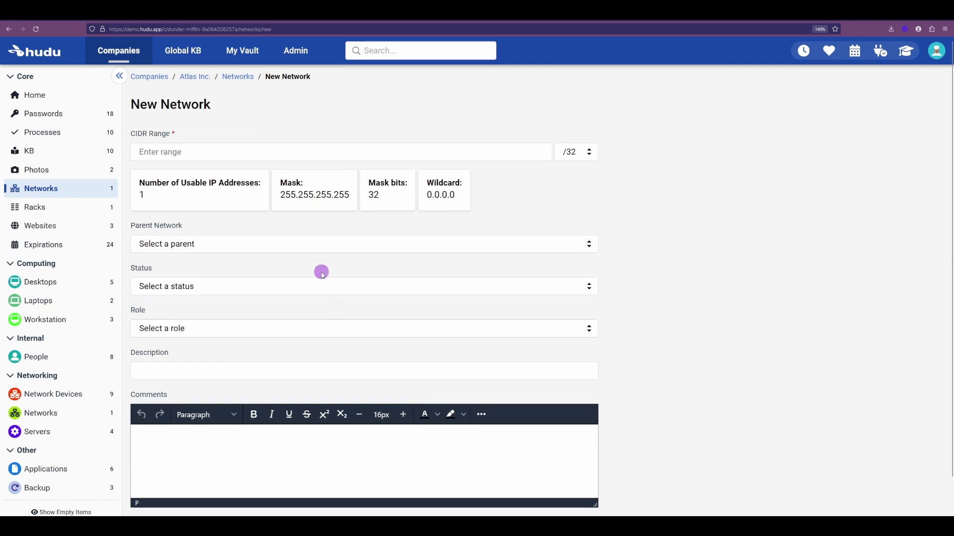
Abandon the unsaved New Network form and return to the Networks breadcrumb list
{"action": "left_click", "coordinate": [240, 76]}
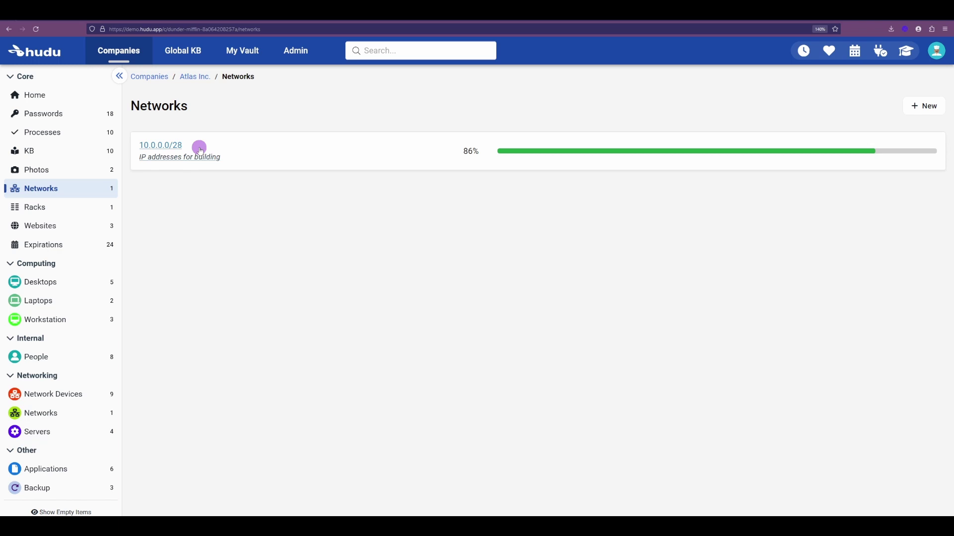
Open the 10.0.0.0/28 network to see its usage, WAN role and IP table
{"action": "left_click", "coordinate": [176, 148]}
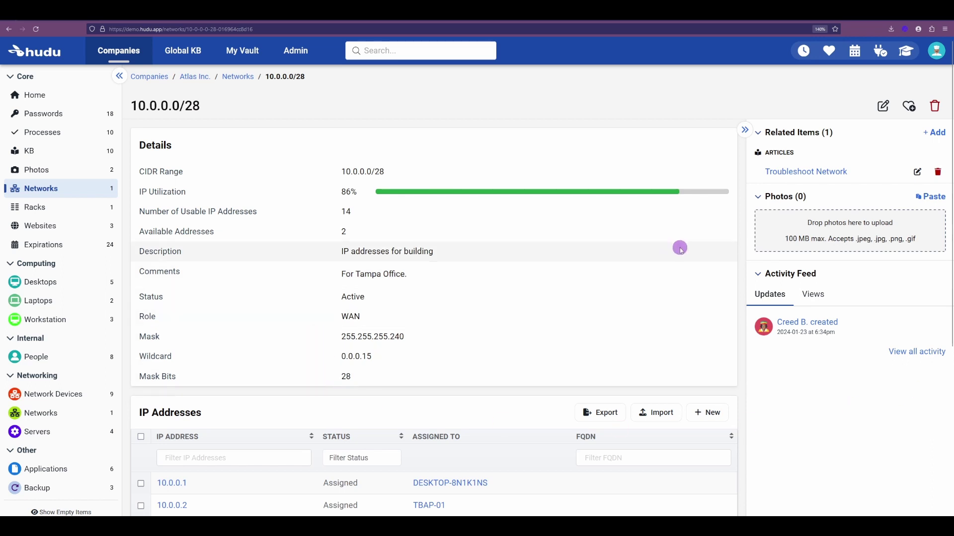
Filter the 10.0.0.0/28 IP Addresses table to status 'assigned'
{"action": "scroll", "coordinate": [610, 267], "scroll_direction": "down", "scroll_amount": 5}
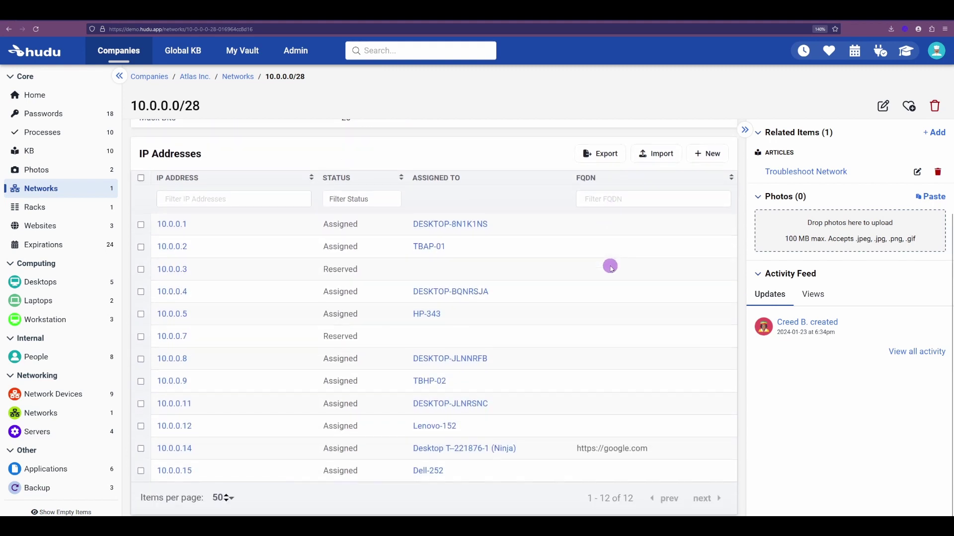
{"action": "left_click", "coordinate": [260, 200]}
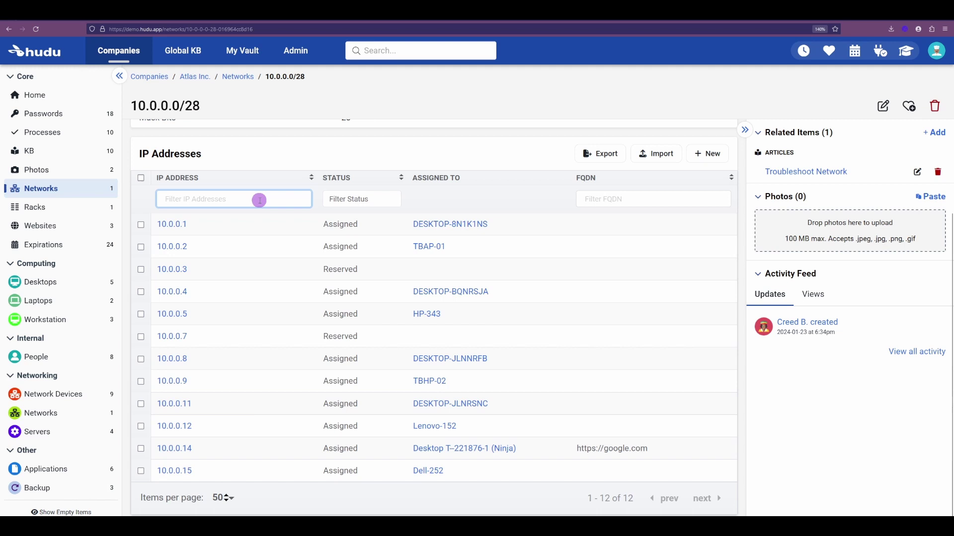
{"action": "left_click", "coordinate": [340, 200]}
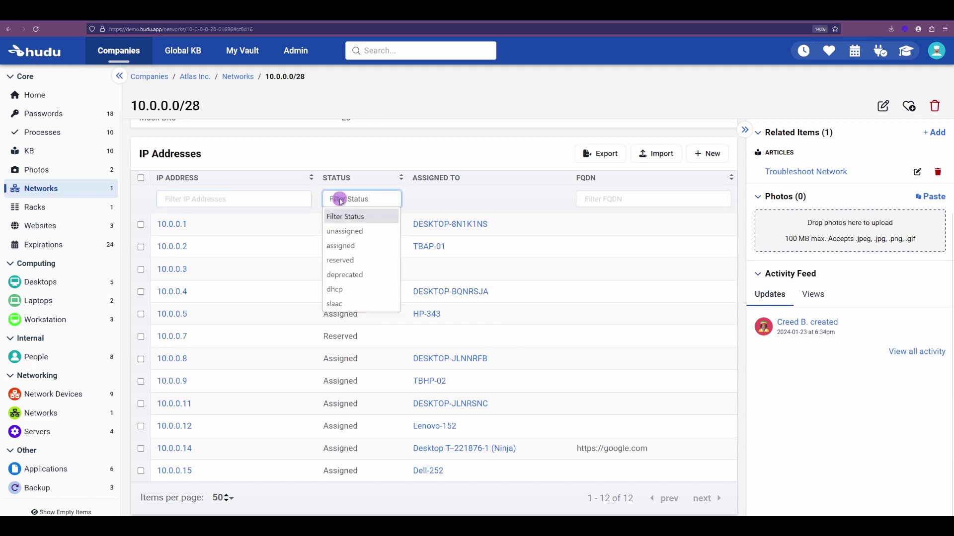
{"action": "left_click", "coordinate": [341, 247]}
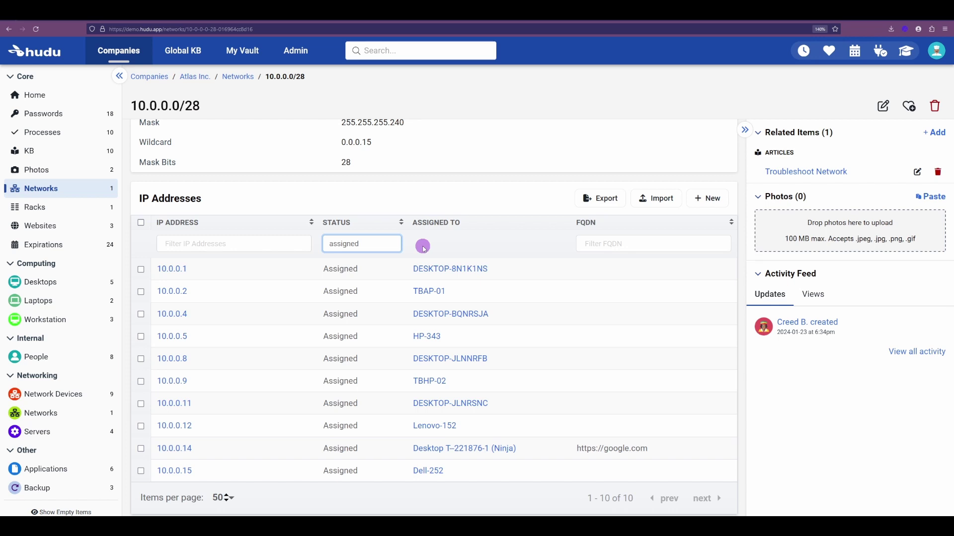
View the DESKTOP-8N1K1NS asset assigned 10.0.0.1, then go back to the network page
{"action": "left_click", "coordinate": [438, 271]}
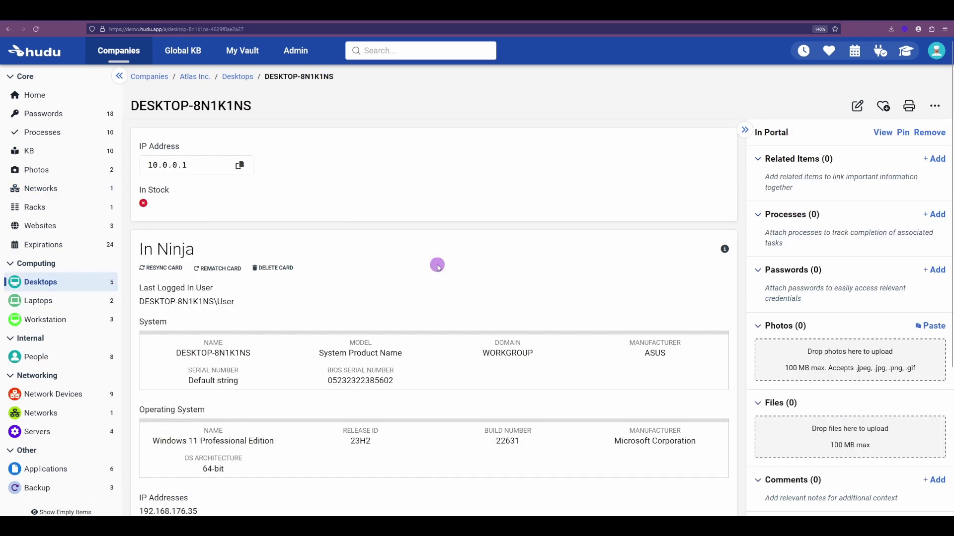
{"action": "left_click", "coordinate": [6, 30]}
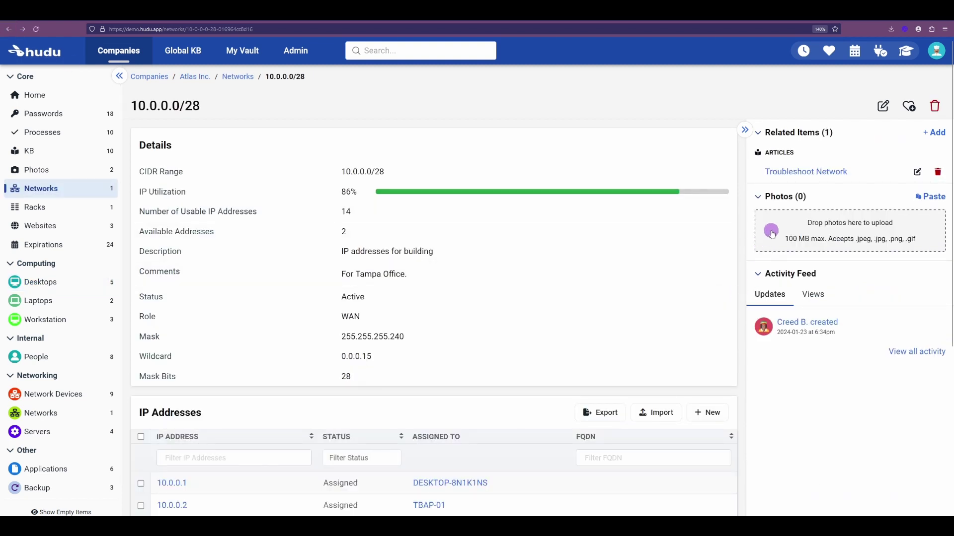
Open a blank New IP Address form for 10.0.0.0/28, status defaulting to Unassigned
{"action": "left_click", "coordinate": [798, 173]}
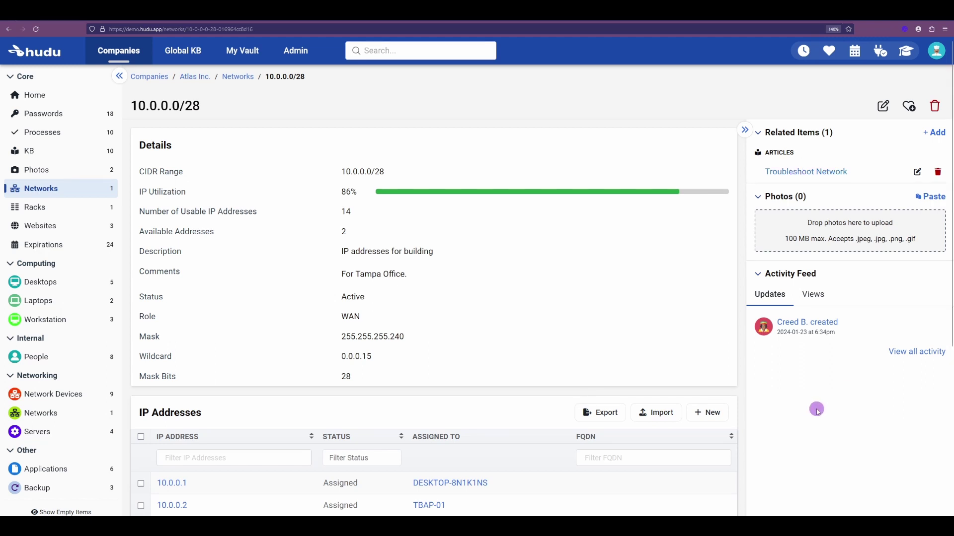
{"action": "left_click", "coordinate": [705, 417]}
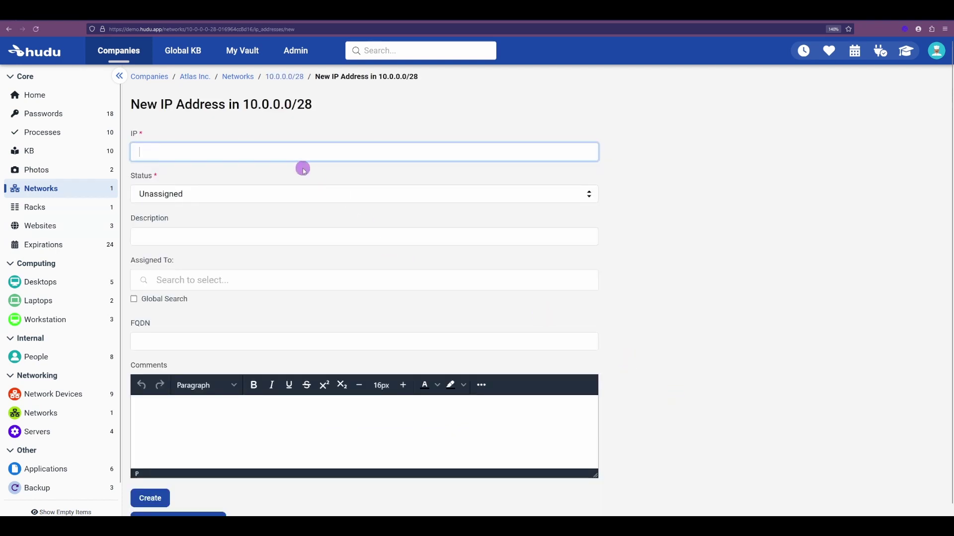
Leave Status Unassigned and try an all-companies Assigned To search for 'D' without picking
{"action": "left_click", "coordinate": [296, 194]}
{"action": "left_click", "coordinate": [641, 187]}
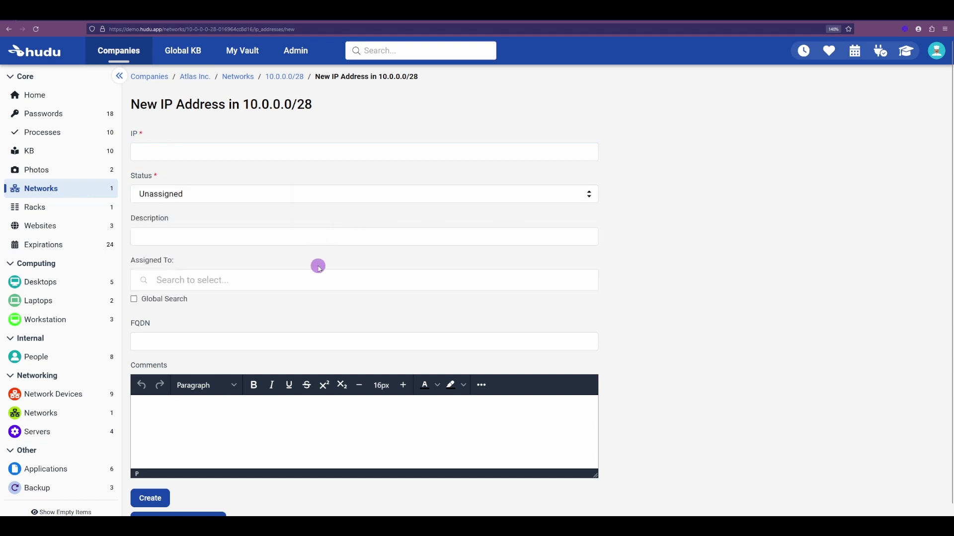
{"action": "left_click", "coordinate": [312, 281]}
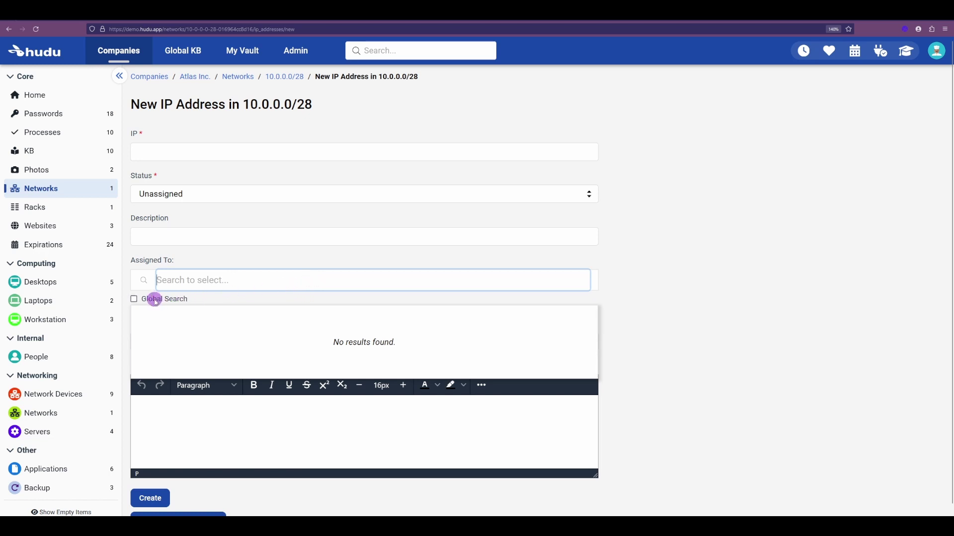
{"action": "left_click", "coordinate": [134, 299]}
{"action": "left_click", "coordinate": [199, 281]}
{"action": "type", "text": "D"}
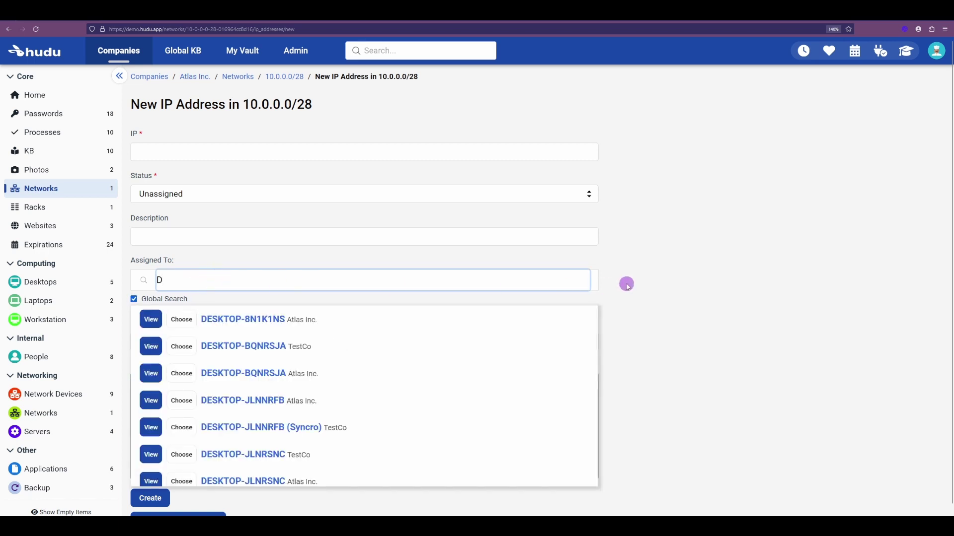
{"action": "left_click", "coordinate": [641, 280]}
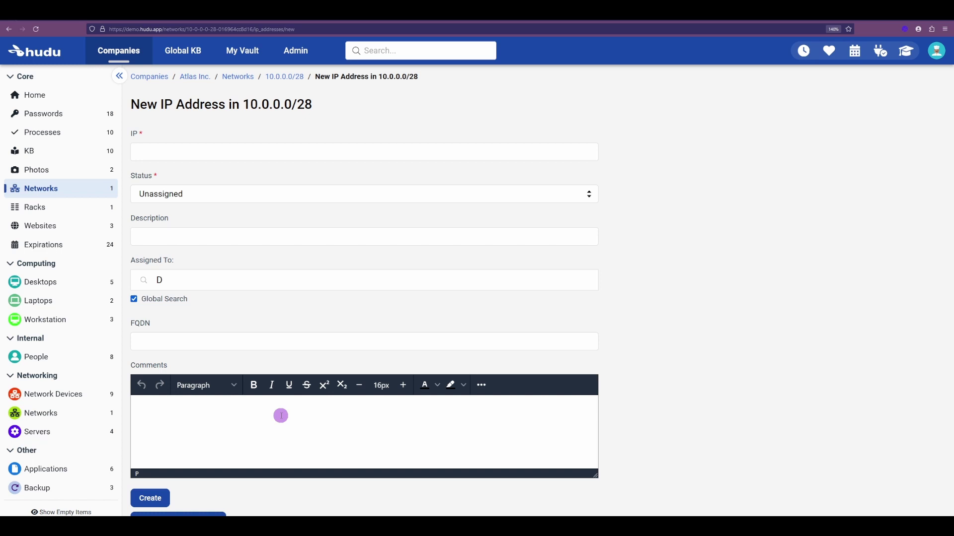
Enter IP 10.0.0.18 and submit it, which is rejected as out of range
{"action": "left_click", "coordinate": [394, 157]}
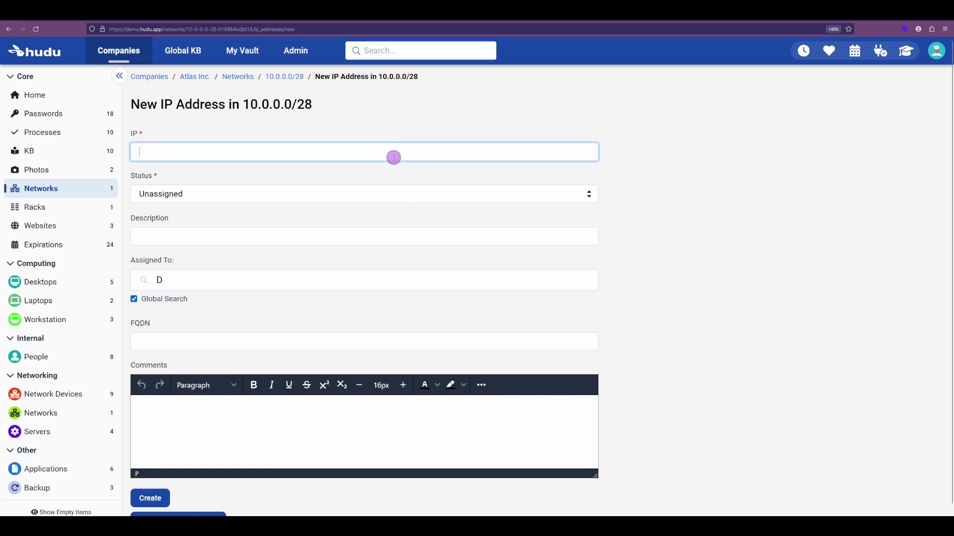
{"action": "type", "text": "10.0.0.18"}
{"action": "left_click", "coordinate": [611, 207]}
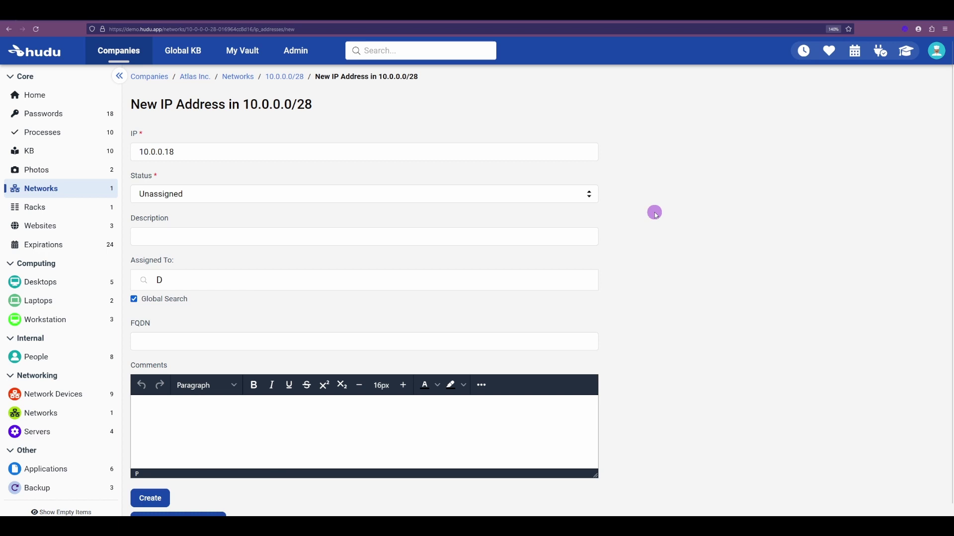
{"action": "scroll", "coordinate": [656, 214], "scroll_direction": "down", "scroll_amount": 1}
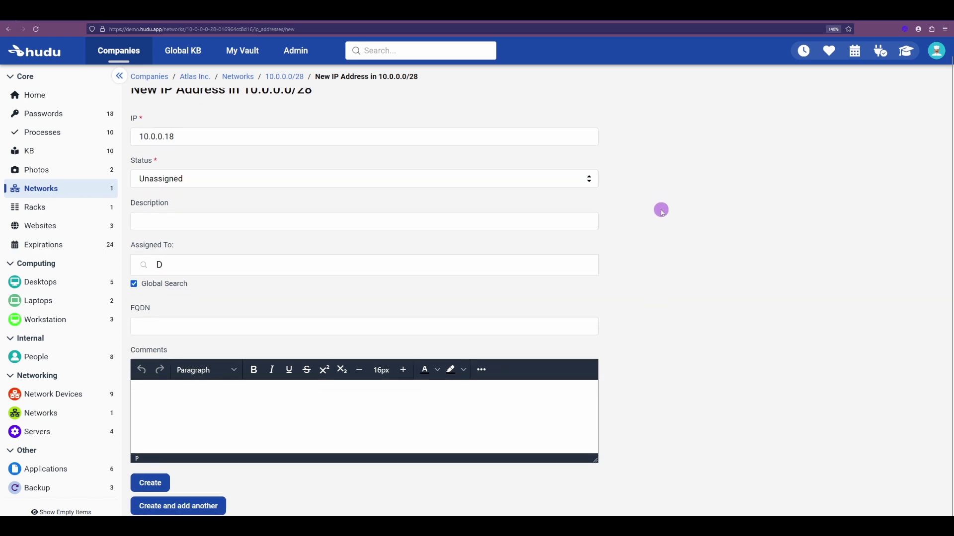
{"action": "left_click", "coordinate": [173, 478]}
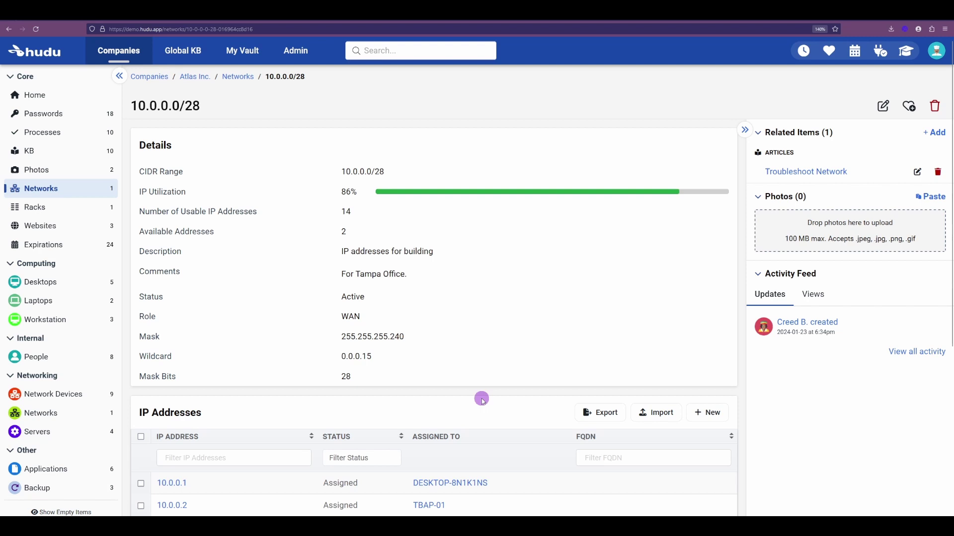
Visit the CSV Import IP Addresses page, then return to 10.0.0.0/28 and scroll its IP table
{"action": "scroll", "coordinate": [489, 398], "scroll_direction": "down", "scroll_amount": 1}
{"action": "scroll", "coordinate": [490, 398], "scroll_direction": "down", "scroll_amount": 1}
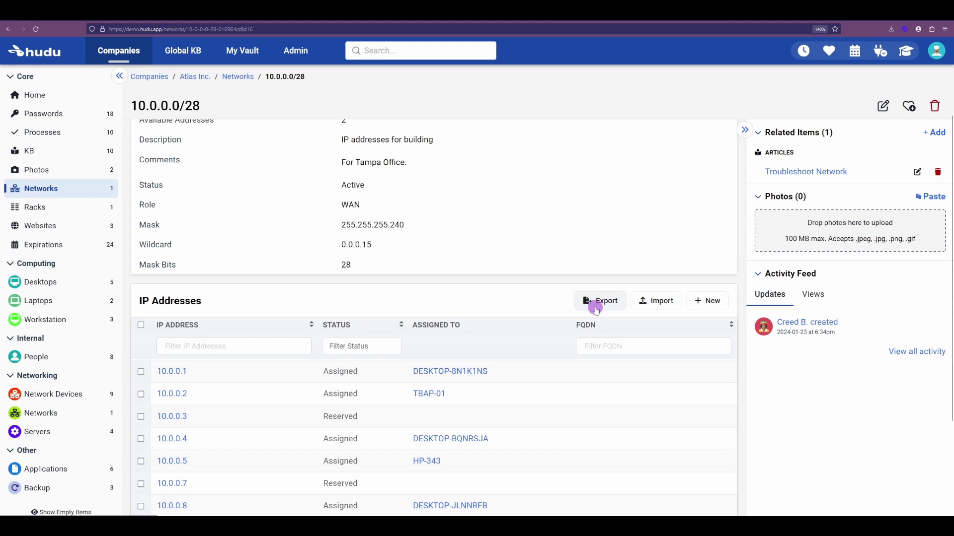
{"action": "left_click", "coordinate": [646, 302]}
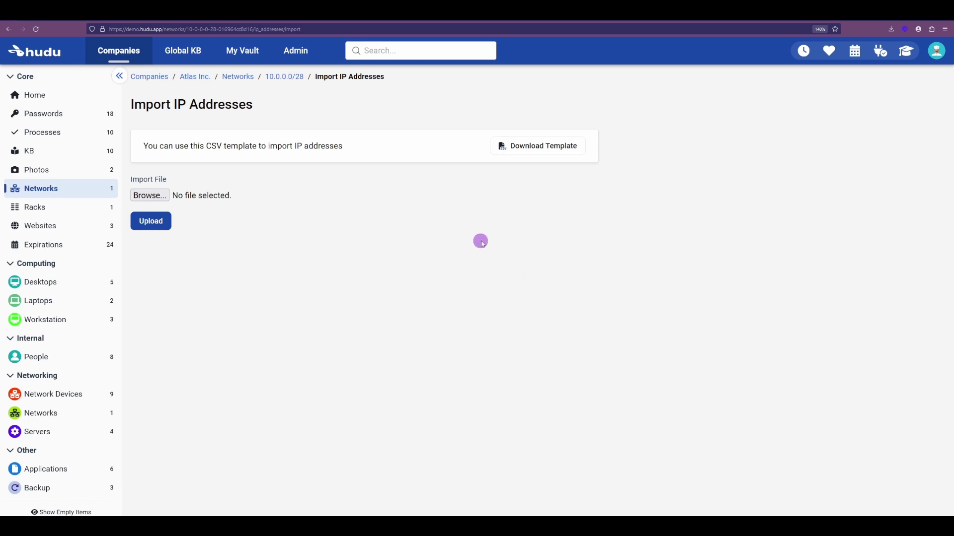
{"action": "left_click", "coordinate": [291, 80]}
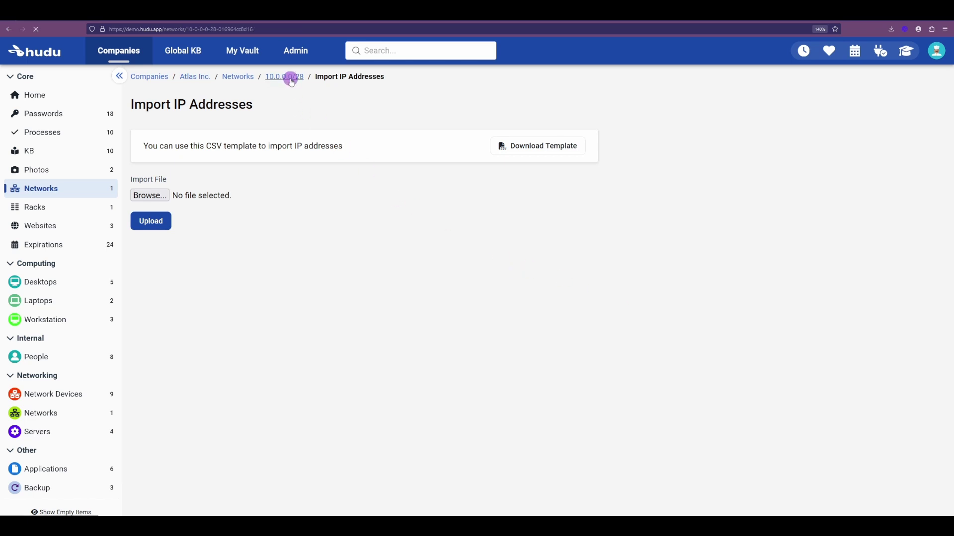
{"action": "scroll", "coordinate": [497, 396], "scroll_direction": "down", "scroll_amount": 3}
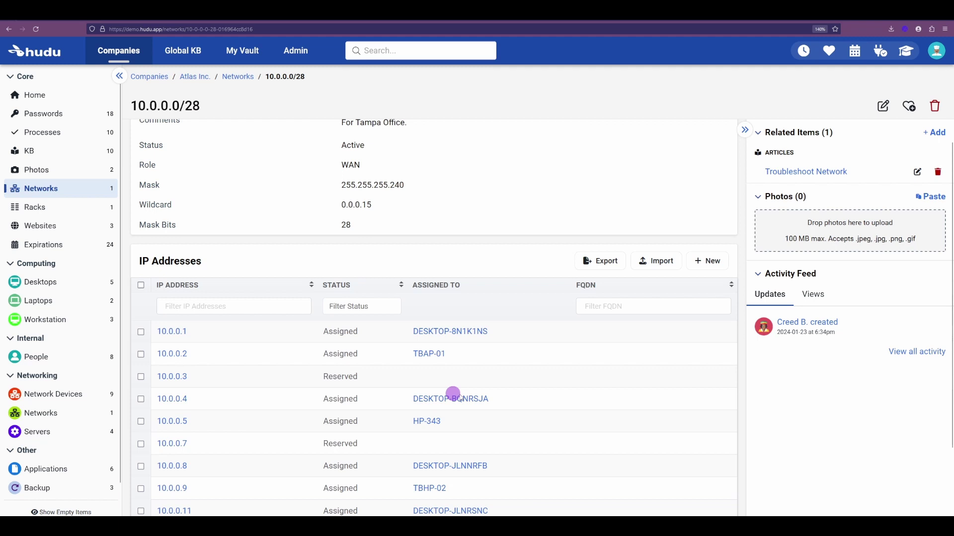
{"action": "scroll", "coordinate": [510, 323], "scroll_direction": "down", "scroll_amount": 1}
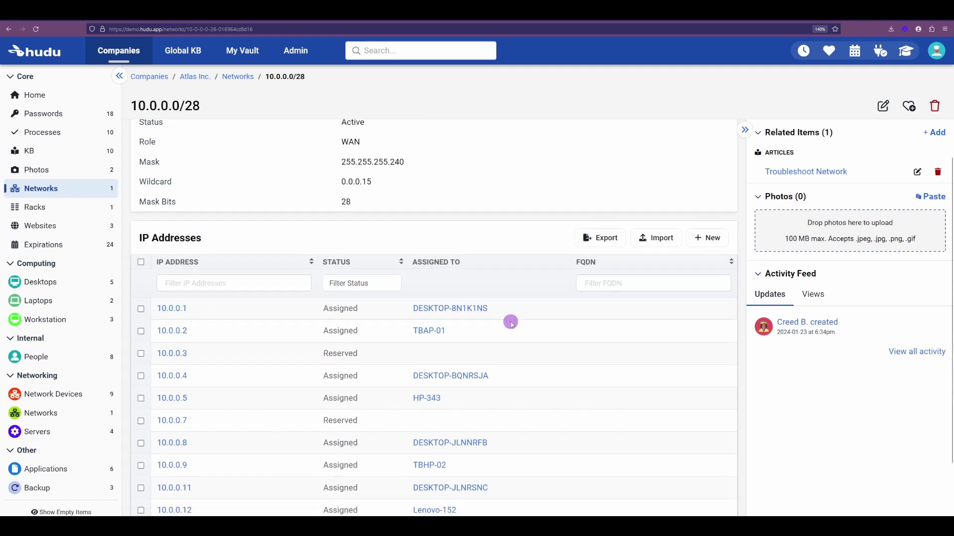
{"action": "scroll", "coordinate": [510, 323], "scroll_direction": "down", "scroll_amount": 2}
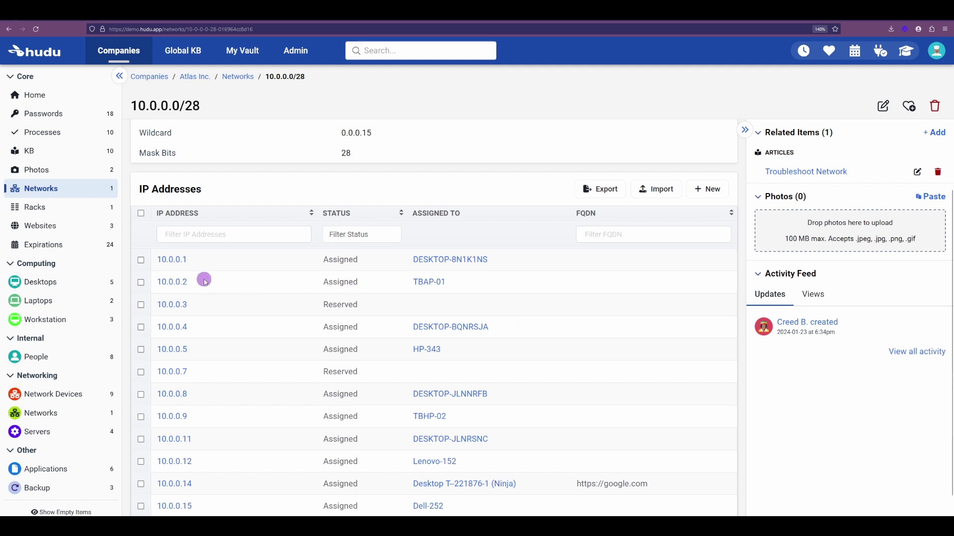
Pass through the IP import page, then open the Admin Networks & Racks settings
{"action": "left_click", "coordinate": [652, 193]}
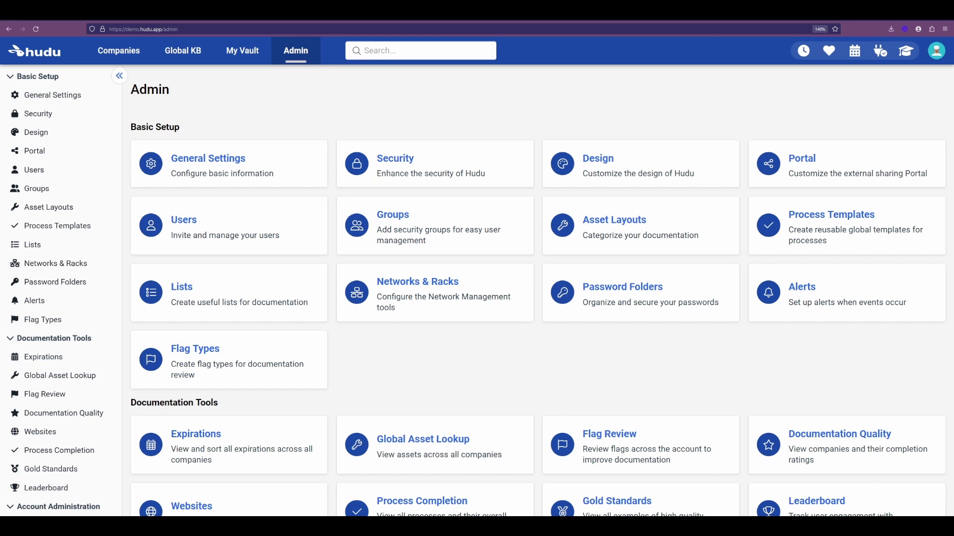
{"action": "left_click", "coordinate": [442, 301]}
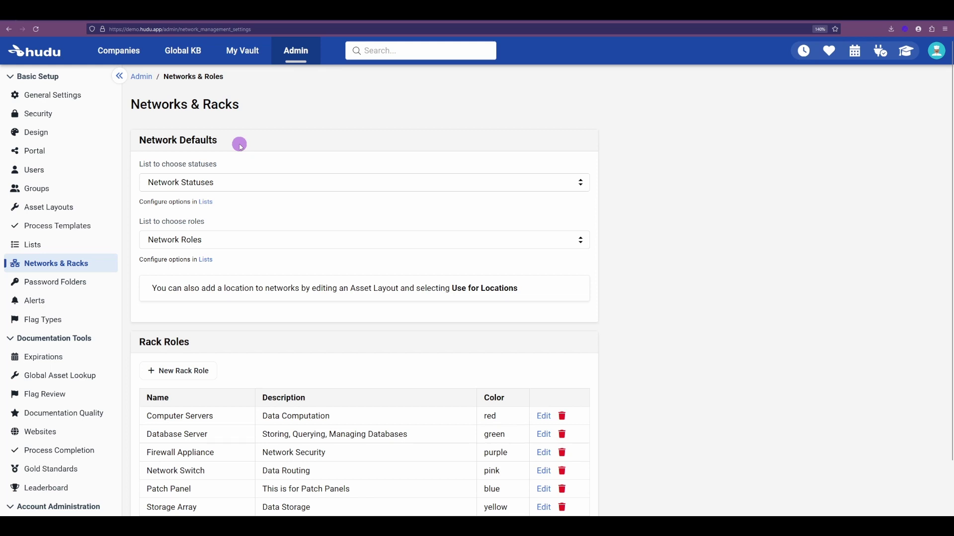
Check the status and role list options, keeping Network Statuses and Network Roles, then go to Lists
{"action": "left_click", "coordinate": [239, 184]}
{"action": "left_click", "coordinate": [239, 183]}
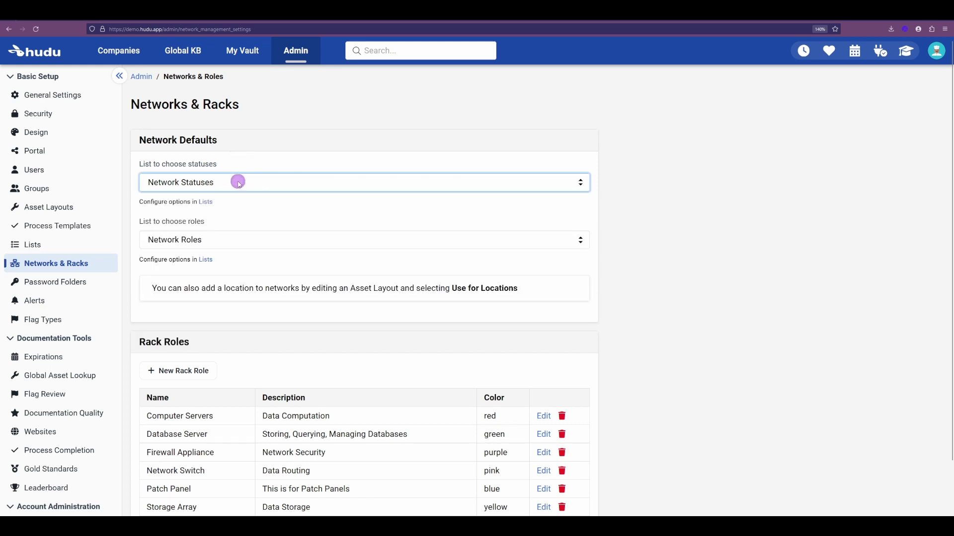
{"action": "left_click", "coordinate": [238, 240]}
{"action": "left_click", "coordinate": [238, 241]}
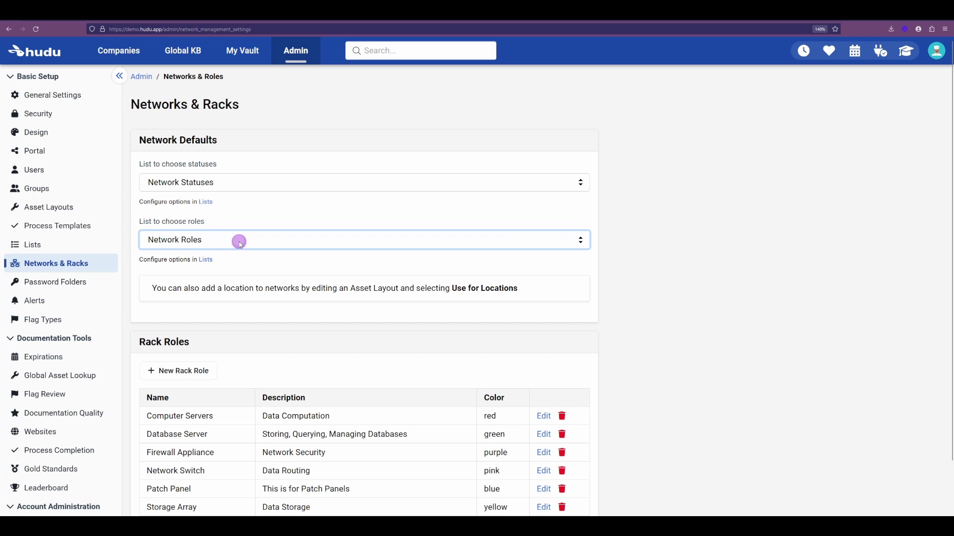
{"action": "left_click", "coordinate": [47, 247]}
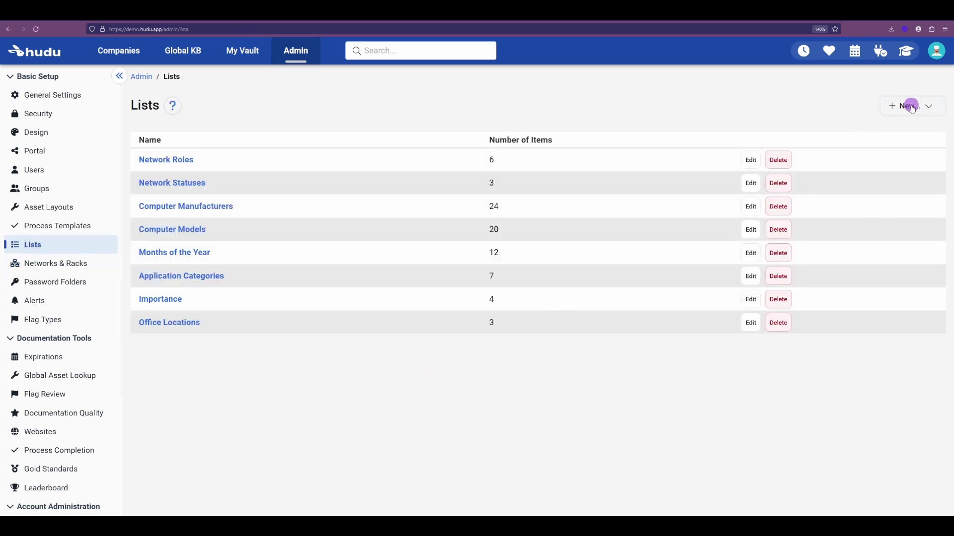
Look at the New List From Template option, then return to the Lists overview
{"action": "left_click", "coordinate": [912, 108]}
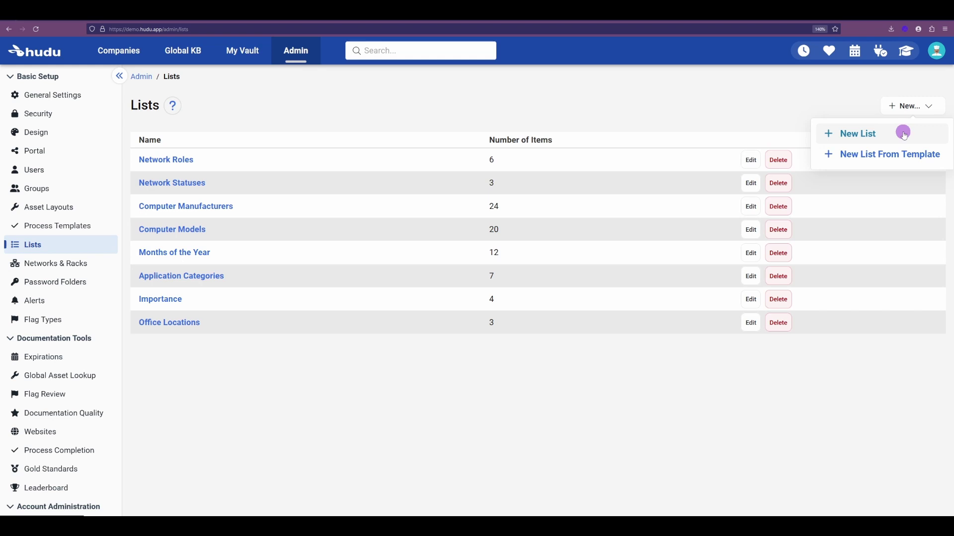
{"action": "left_click", "coordinate": [903, 157]}
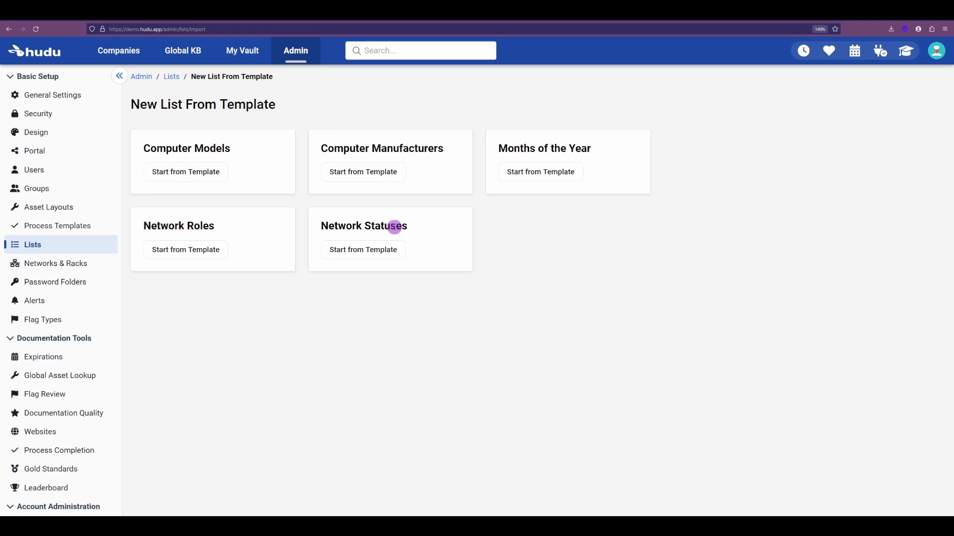
{"action": "left_click", "coordinate": [171, 77]}
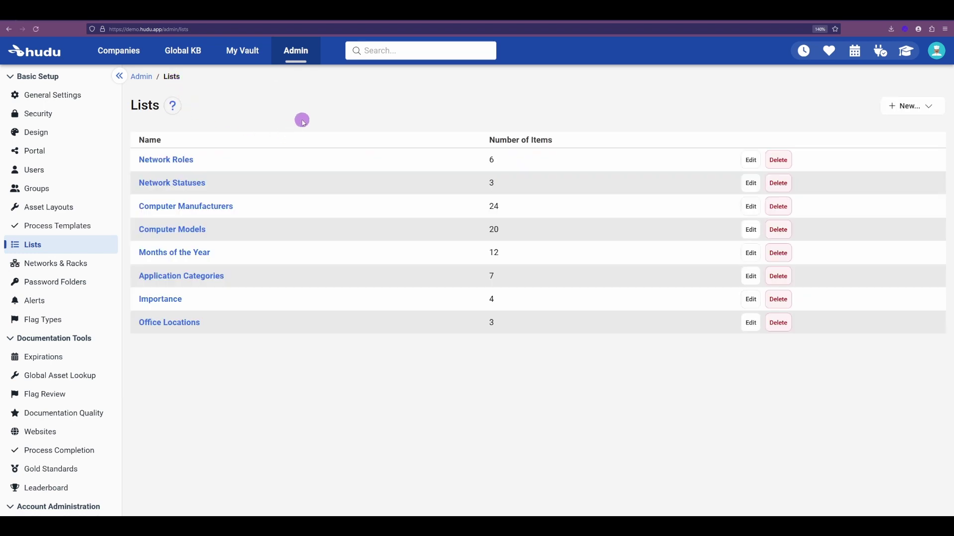
Open the Network Roles list and add a blank item after WAN
{"action": "left_click", "coordinate": [163, 159]}
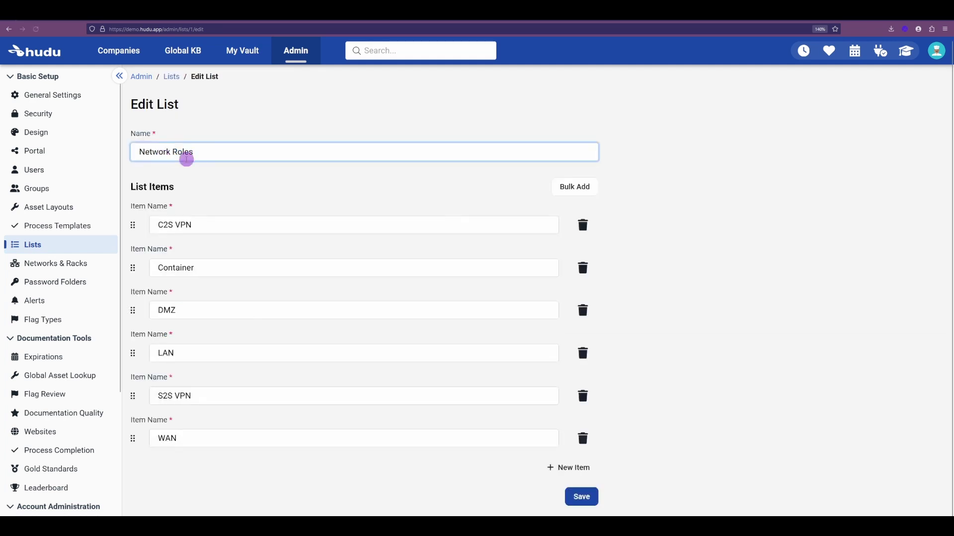
{"action": "left_click", "coordinate": [355, 188]}
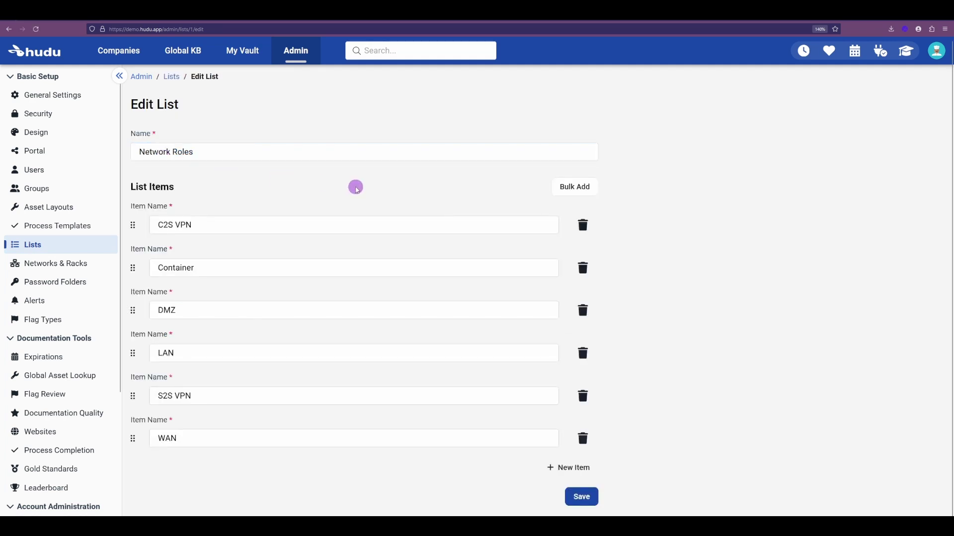
{"action": "left_click", "coordinate": [561, 467]}
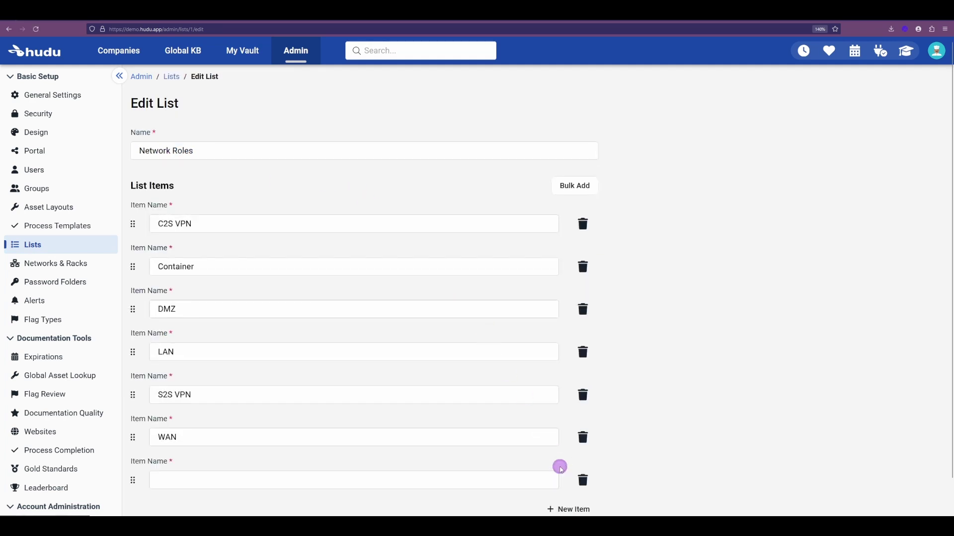
{"action": "scroll", "coordinate": [668, 425], "scroll_direction": "down", "scroll_amount": 1}
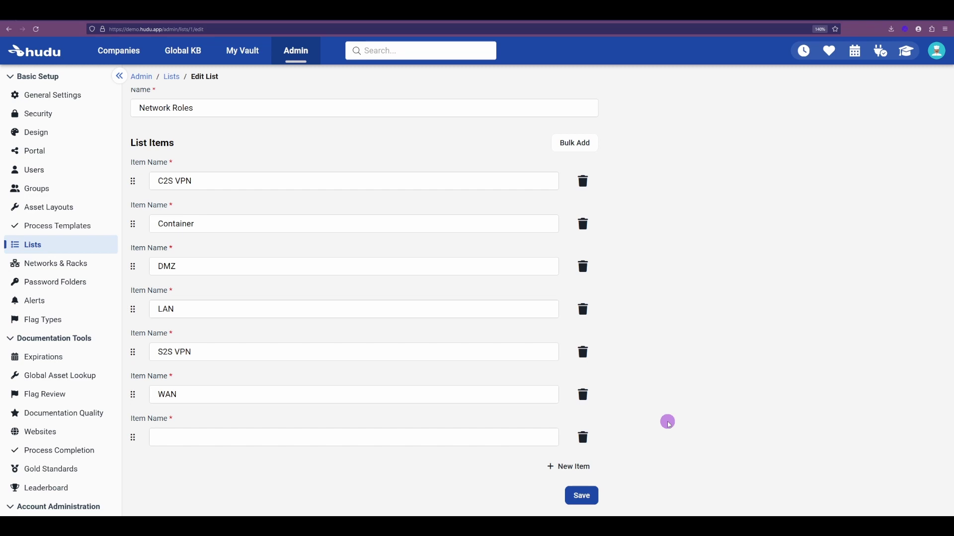
Go back to Networks & Racks settings and check the statuses options, keeping Network Statuses
{"action": "left_click", "coordinate": [53, 264]}
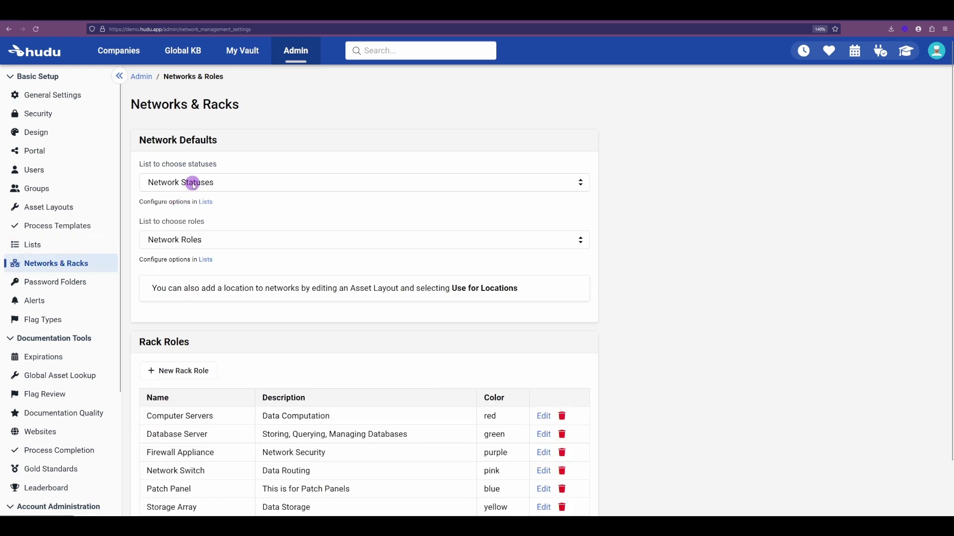
{"action": "left_click", "coordinate": [194, 183]}
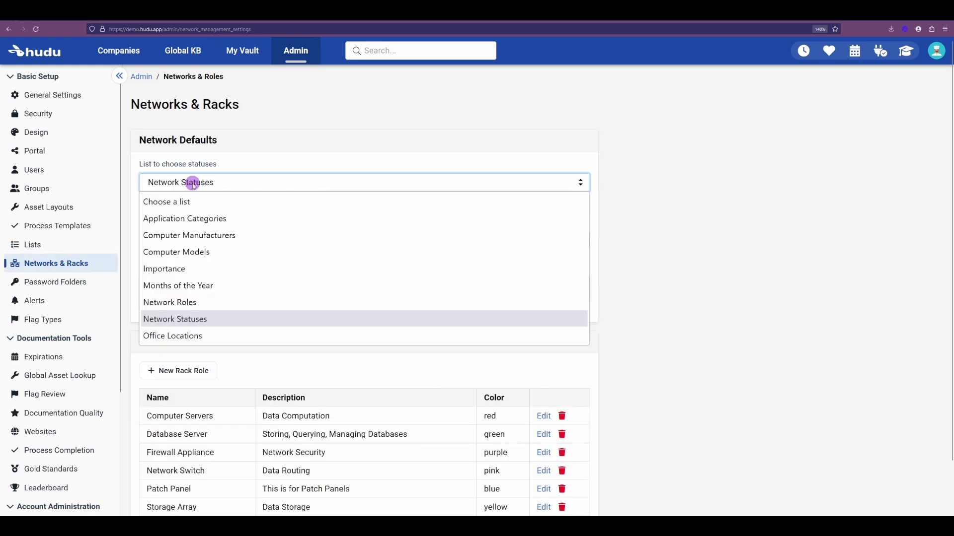
{"action": "left_click", "coordinate": [194, 184]}
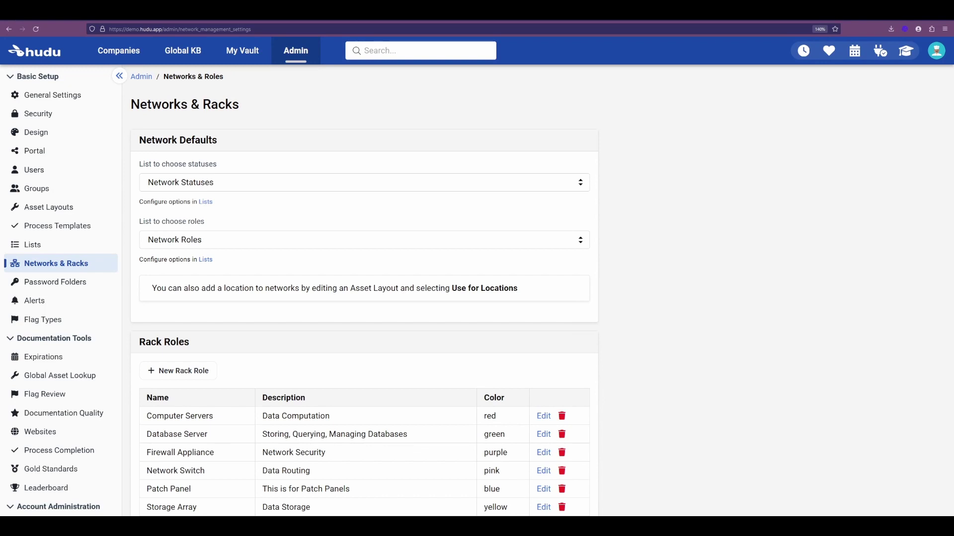